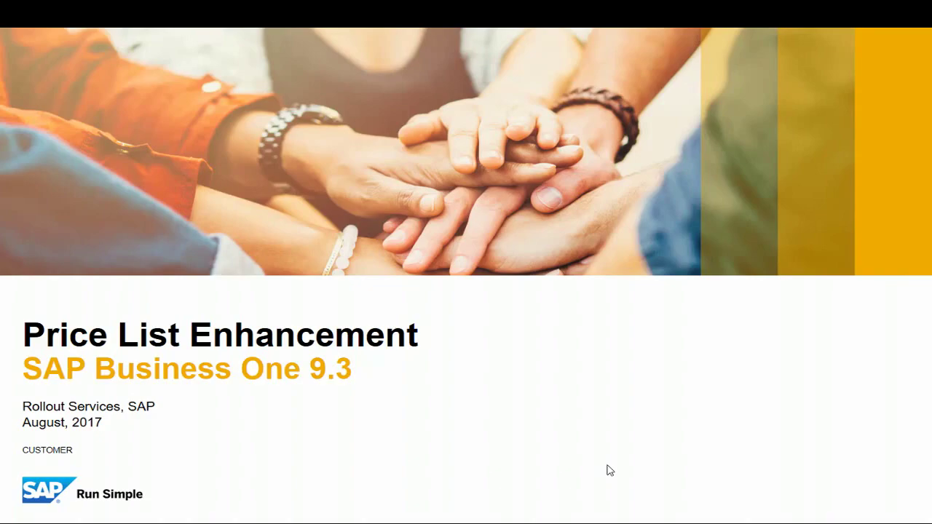
{"action": "key", "text": "Right"}
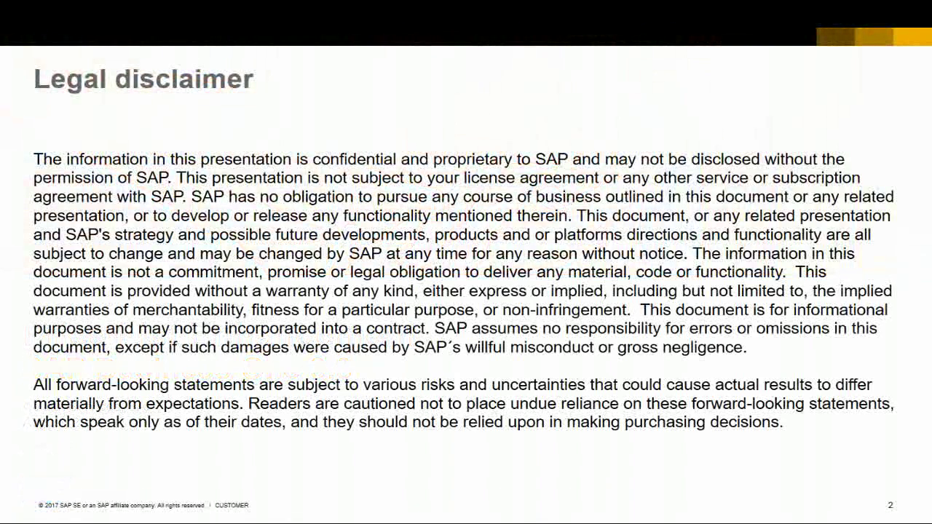
{"action": "key", "text": "Right"}
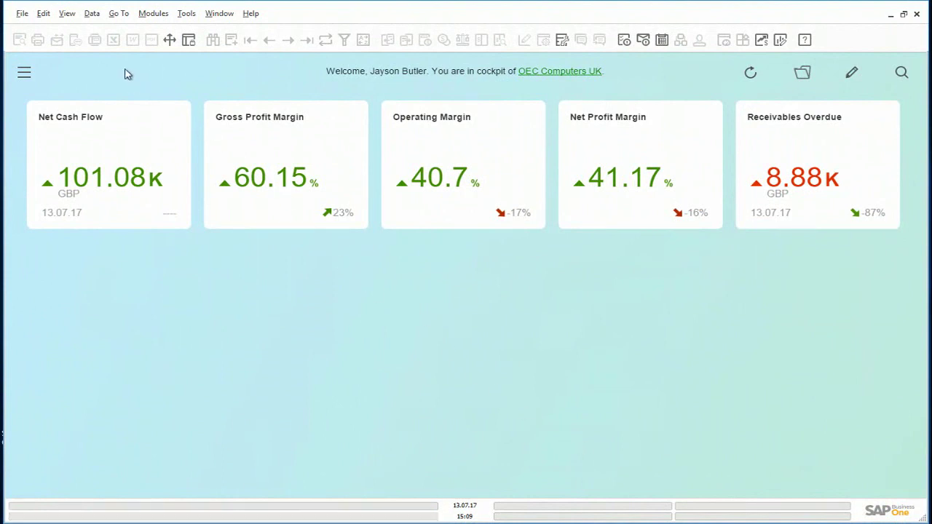
Step: Find Discount Groups by searching the menus for "discount", open it and place its window lower in the workspace
{"action": "left_click", "coordinate": [24, 74]}
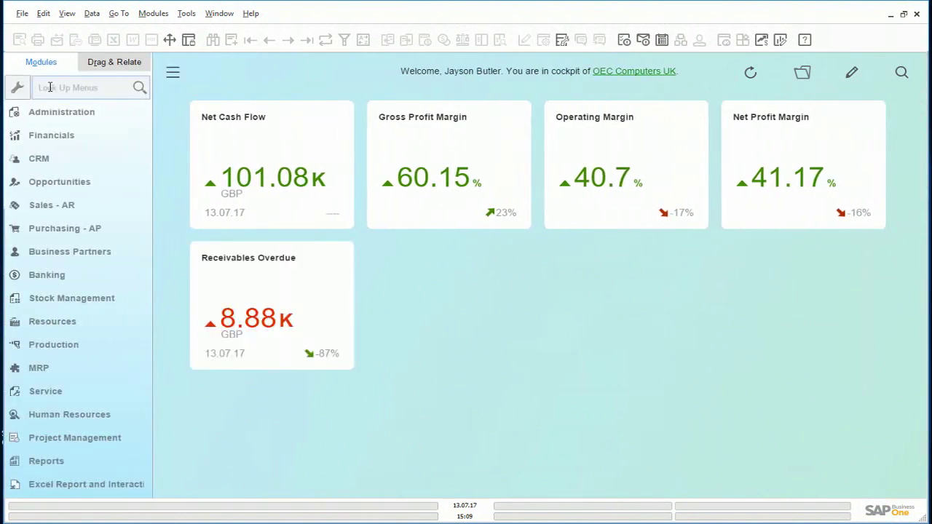
{"action": "type", "text": "discount"}
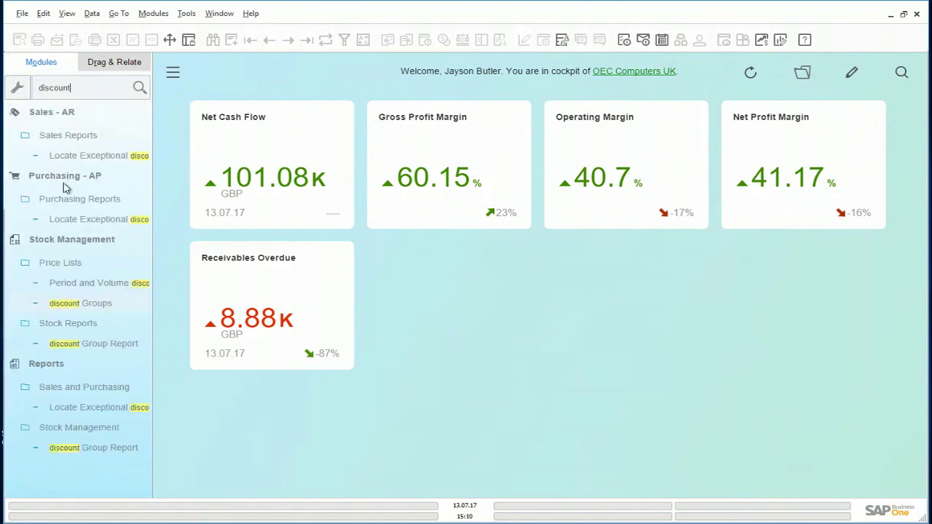
{"action": "left_click", "coordinate": [62, 308]}
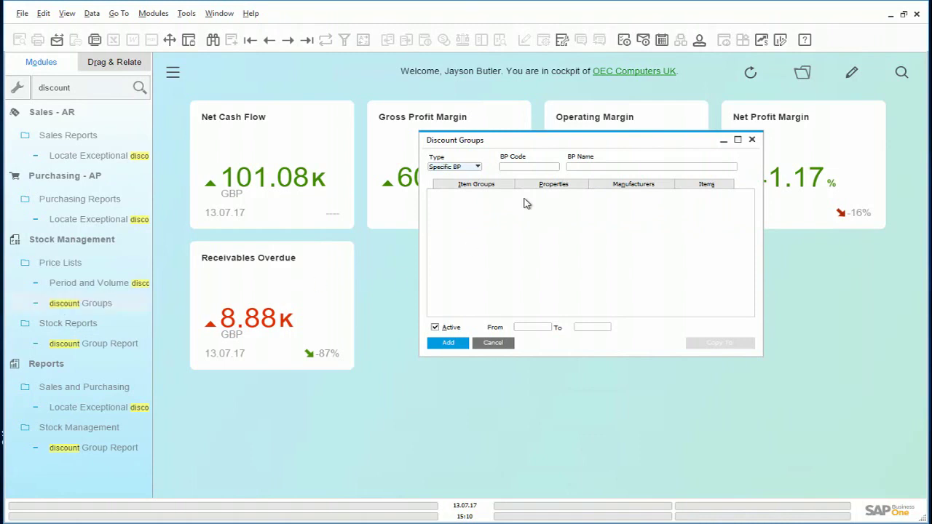
{"action": "left_click_drag", "start_coordinate": [567, 143], "coordinate": [568, 259]}
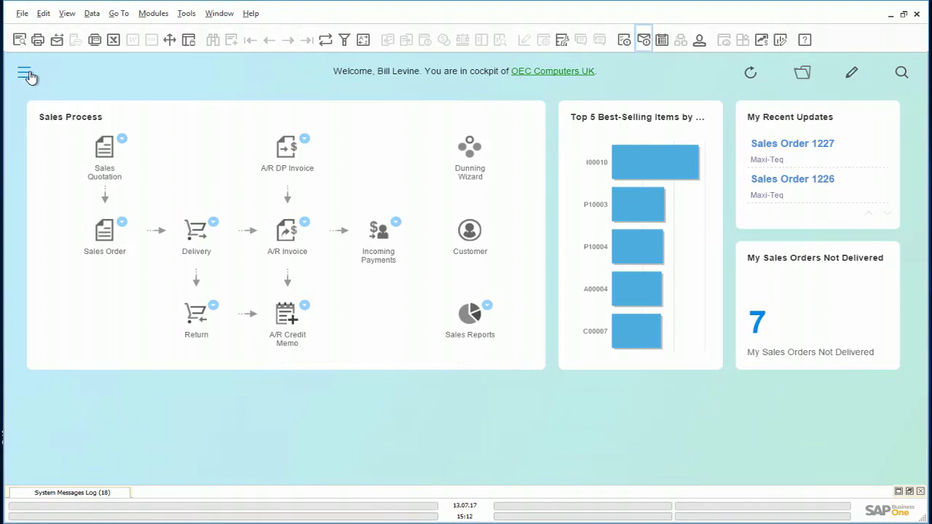
Step: Search the menus for "order", open a new sales order from Sales - AR and choose Maxi-Teq as the customer
{"action": "left_click", "coordinate": [26, 74]}
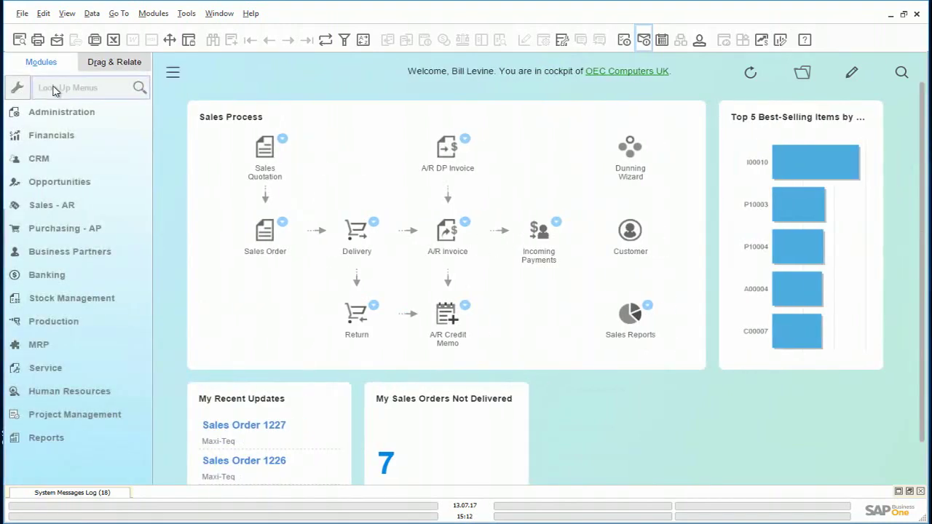
{"action": "type", "text": "order"}
{"action": "left_click", "coordinate": [66, 180]}
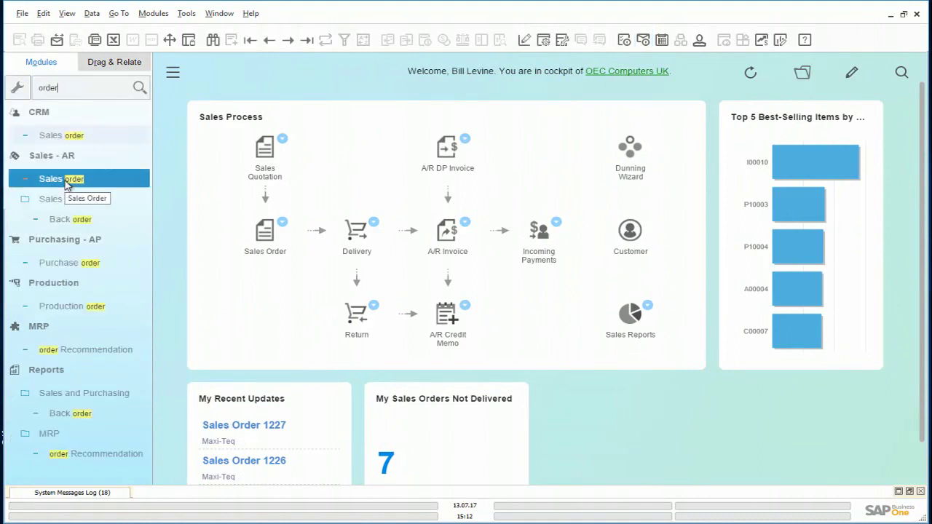
{"action": "double_click", "coordinate": [66, 179]}
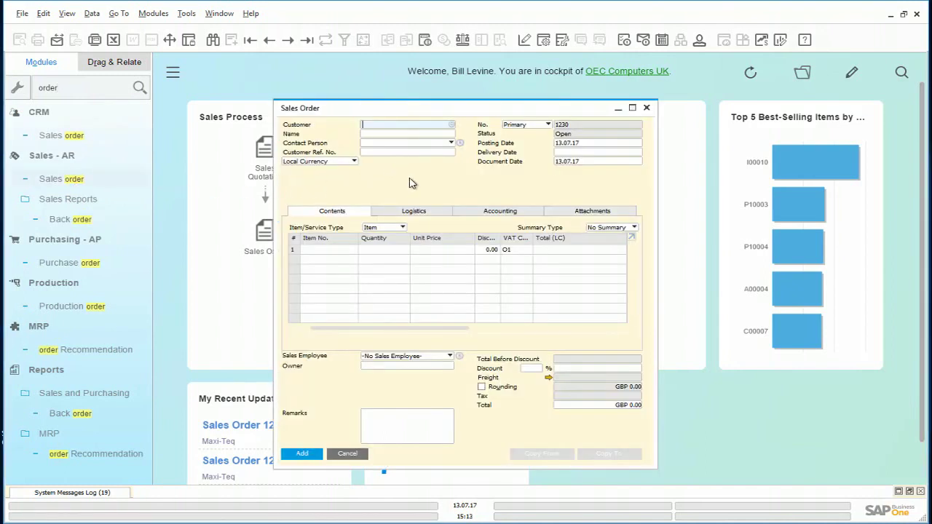
{"action": "key", "text": "Tab"}
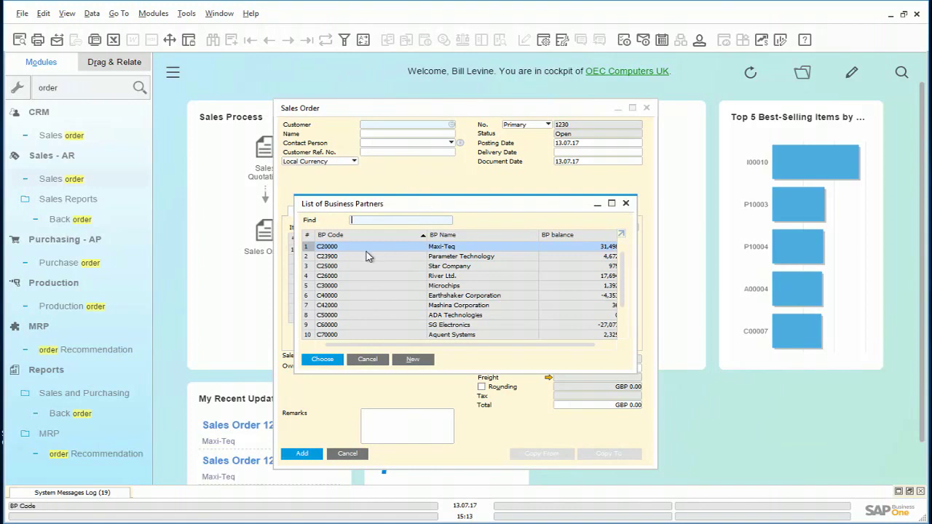
{"action": "left_click", "coordinate": [325, 362]}
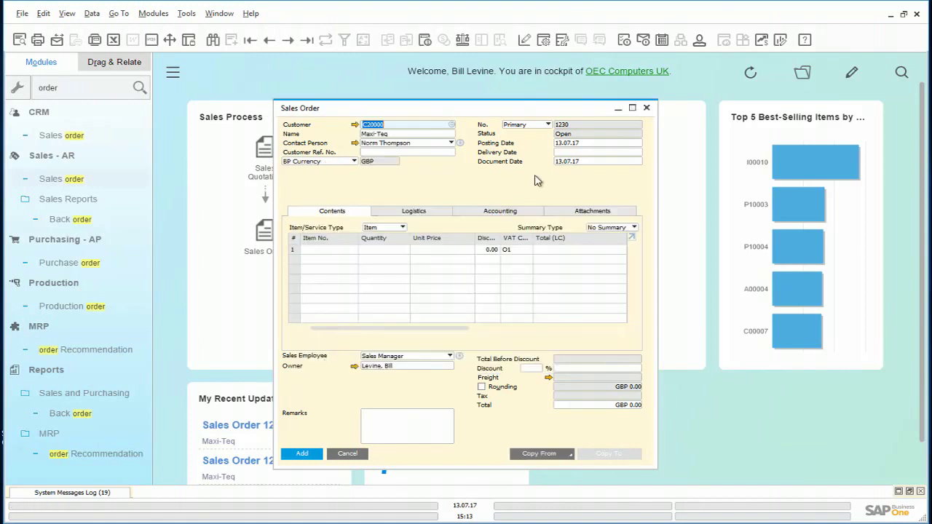
Step: Set the sales order's delivery date to 13.07.17 and add item A00001 on the first row
{"action": "left_click", "coordinate": [581, 153]}
{"action": "type", "text": "13"}
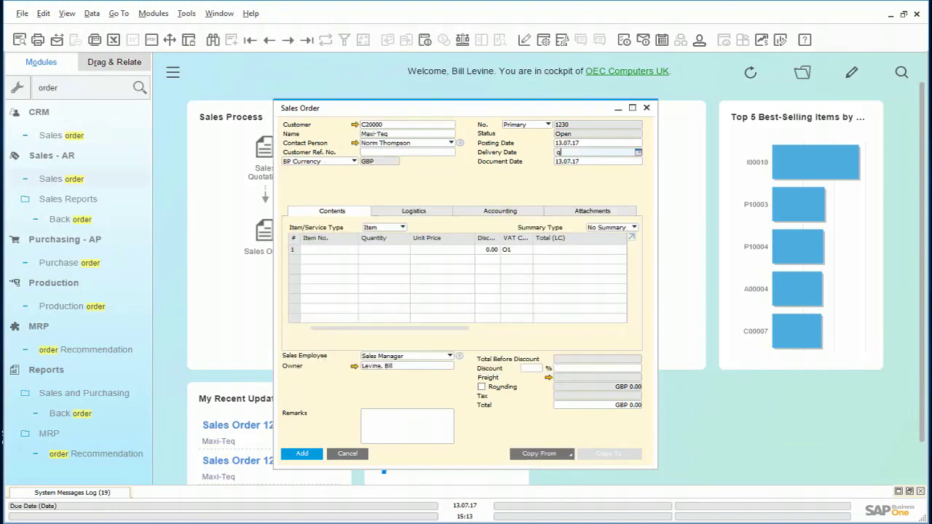
{"action": "key", "text": "Tab"}
{"action": "left_click", "coordinate": [327, 251]}
{"action": "key", "text": "Tab"}
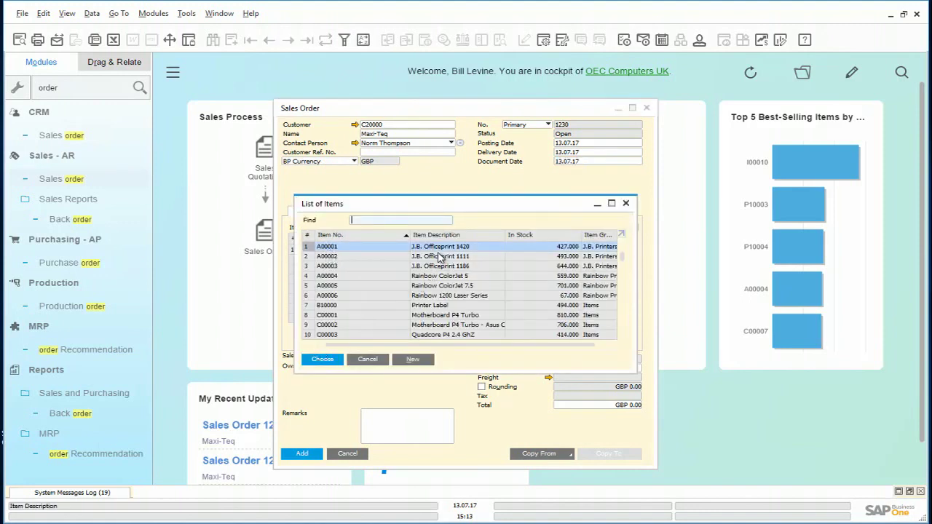
{"action": "left_click", "coordinate": [322, 361]}
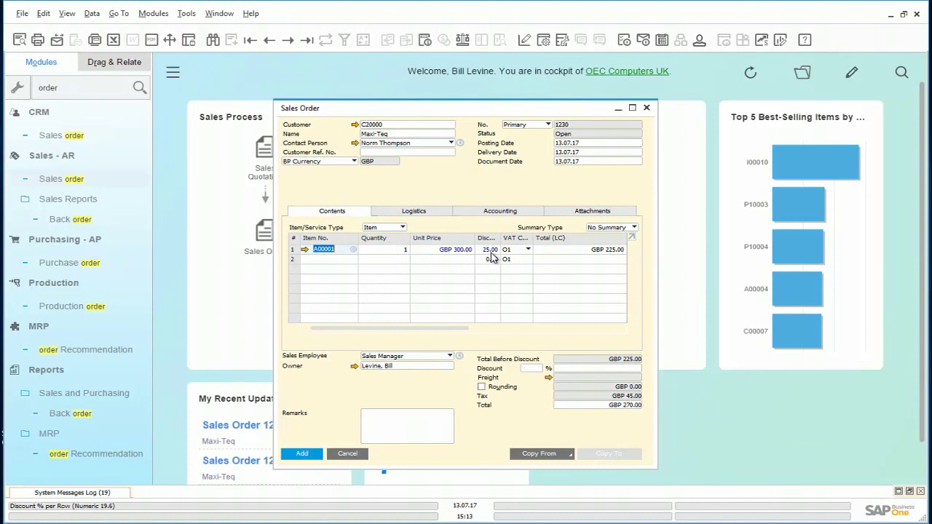
Step: Save the Maxi-Teq sales order as a draft and close the blank sales order form
{"action": "right_click", "coordinate": [483, 206]}
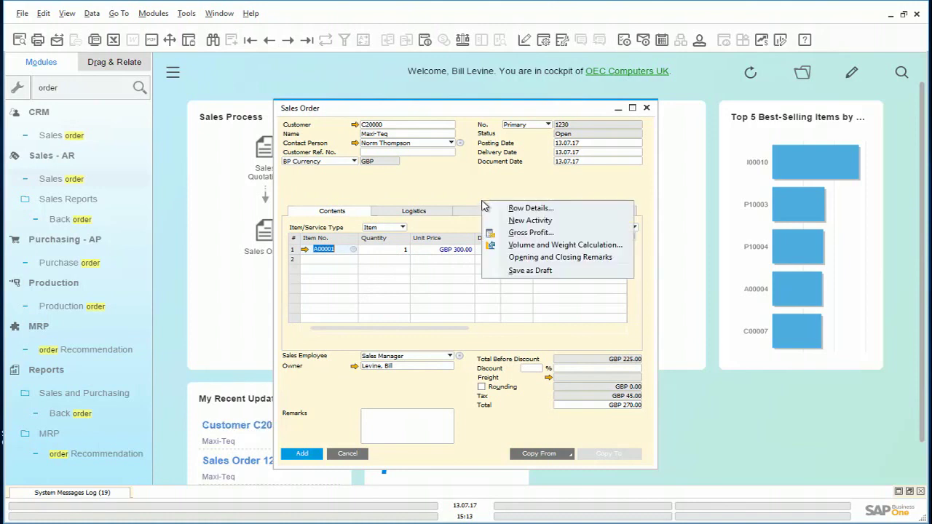
{"action": "left_click", "coordinate": [523, 271]}
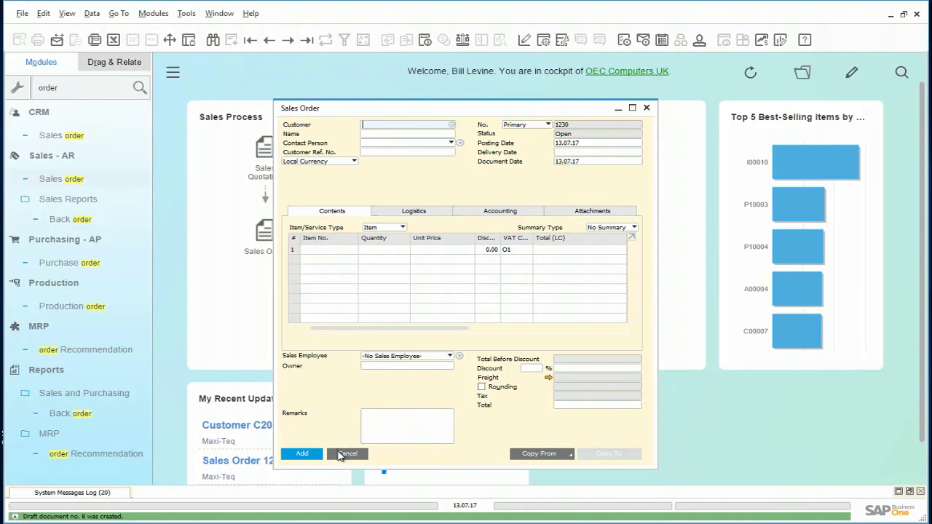
{"action": "left_click", "coordinate": [346, 454]}
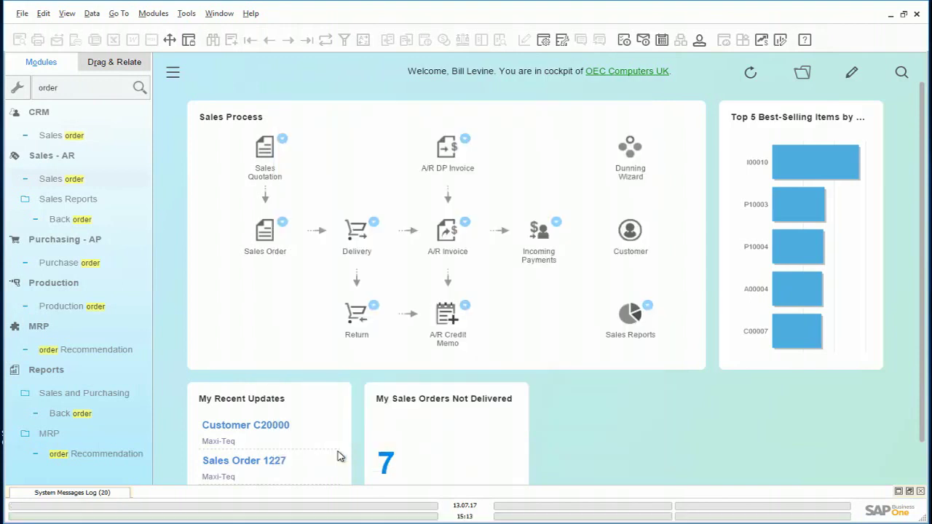
Step: Run the Sales - AR Document Drafts Report with its default criteria and open the Maxi-Teq sales order draft posted on 13.07.17
{"action": "left_click", "coordinate": [73, 87]}
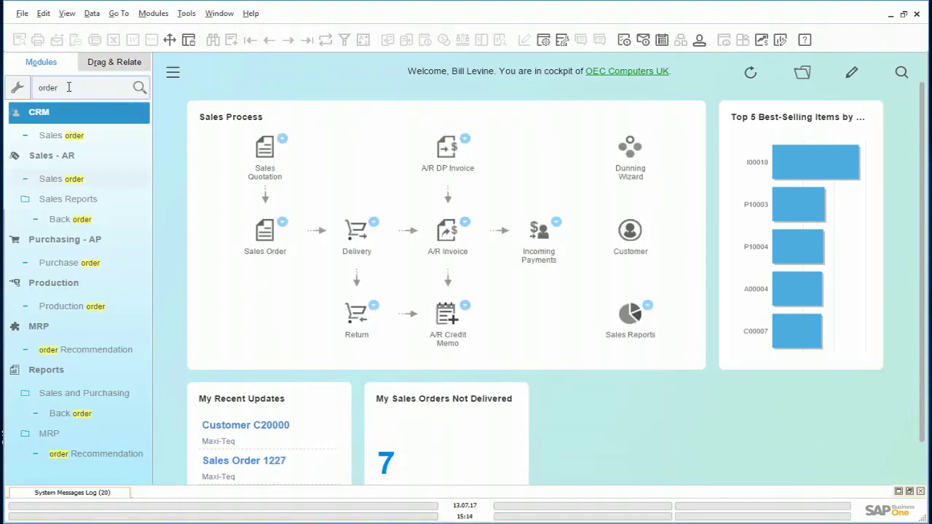
{"action": "left_click_drag", "start_coordinate": [7, 84], "coordinate": [4, 73]}
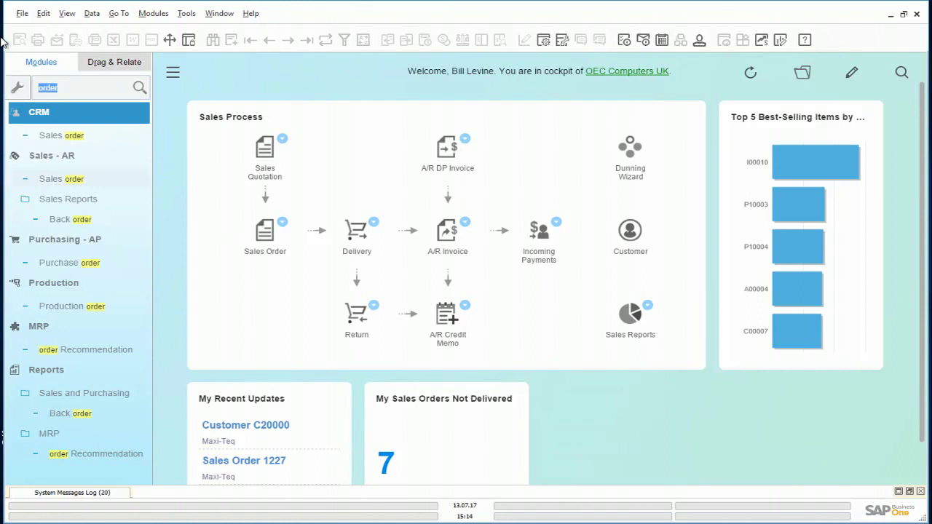
{"action": "type", "text": "draft"}
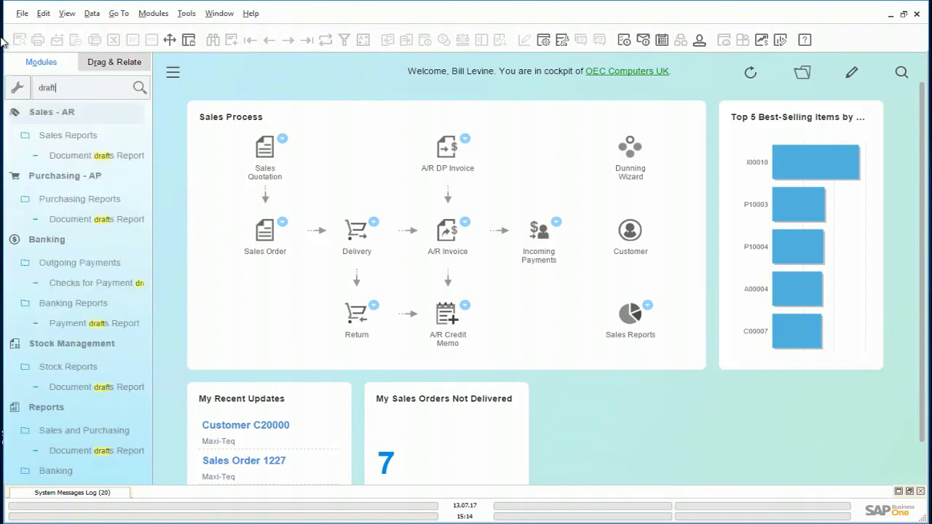
{"action": "left_click", "coordinate": [73, 156]}
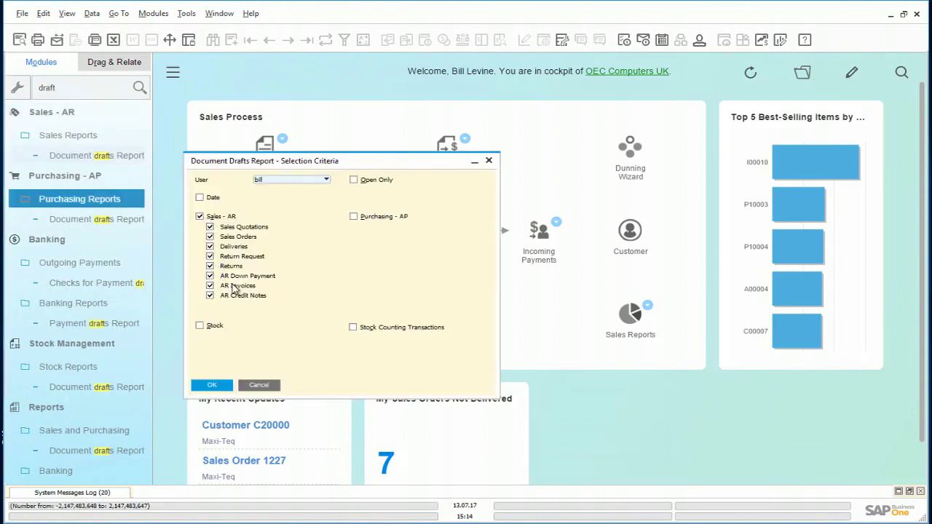
{"action": "left_click", "coordinate": [213, 385]}
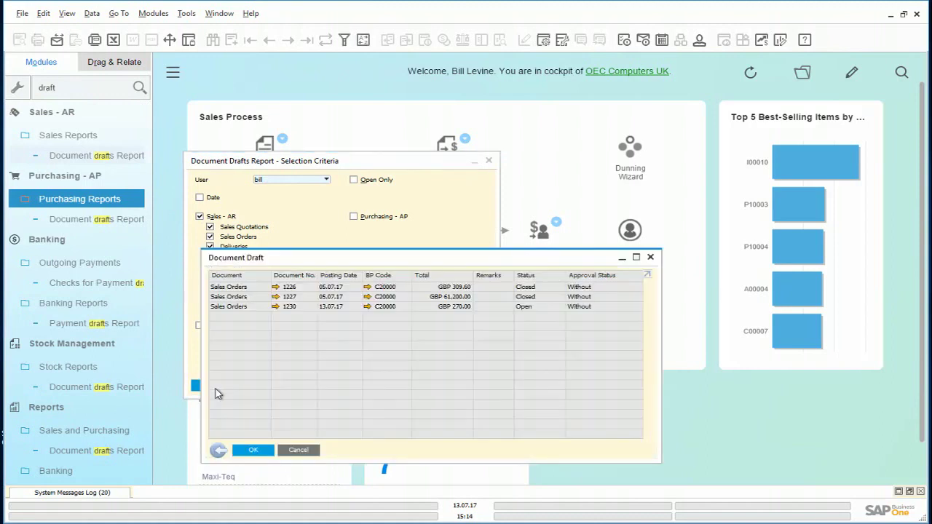
{"action": "left_click", "coordinate": [276, 308]}
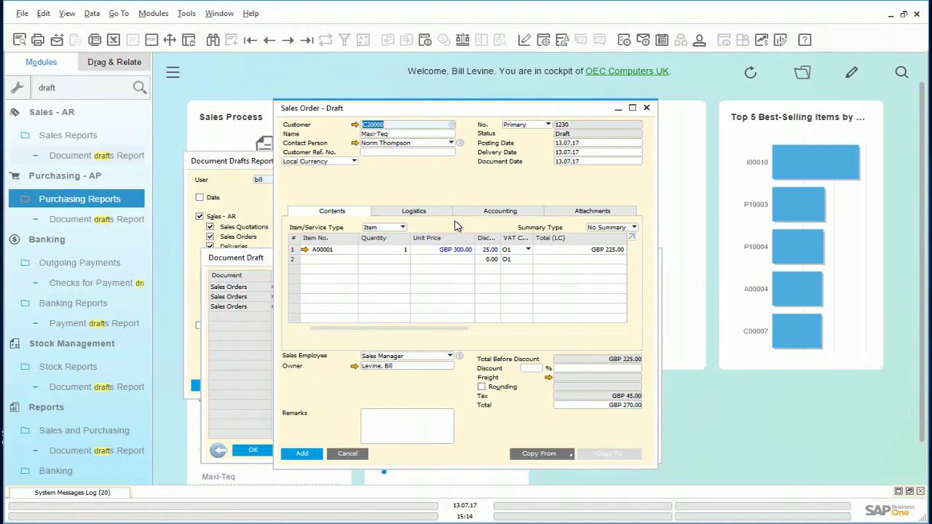
Step: Create a message from the draft with subject "Maxi-Teq cannot get the promotional price" and delete the default contact from its recipients
{"action": "left_click", "coordinate": [58, 40]}
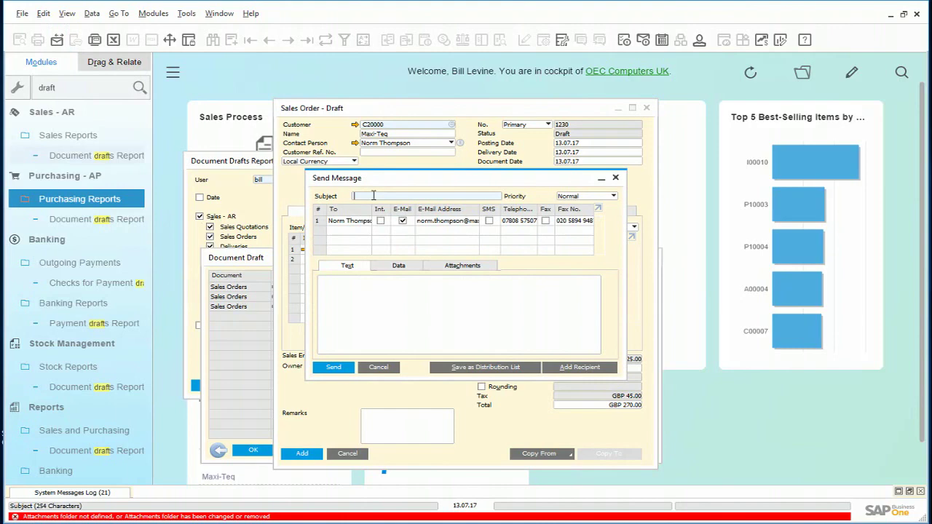
{"action": "type", "text": "Maxi-Teq cannot get the promotional price"}
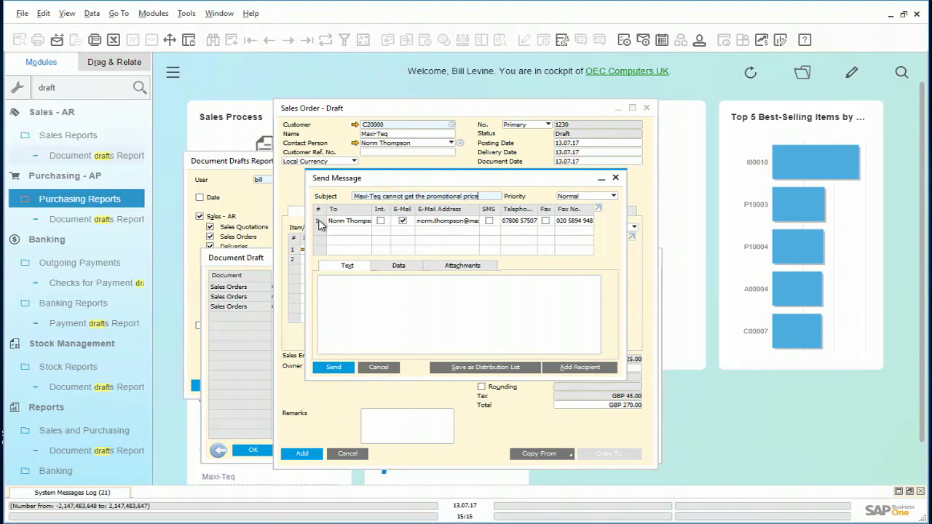
{"action": "left_click", "coordinate": [318, 223]}
{"action": "right_click", "coordinate": [318, 223]}
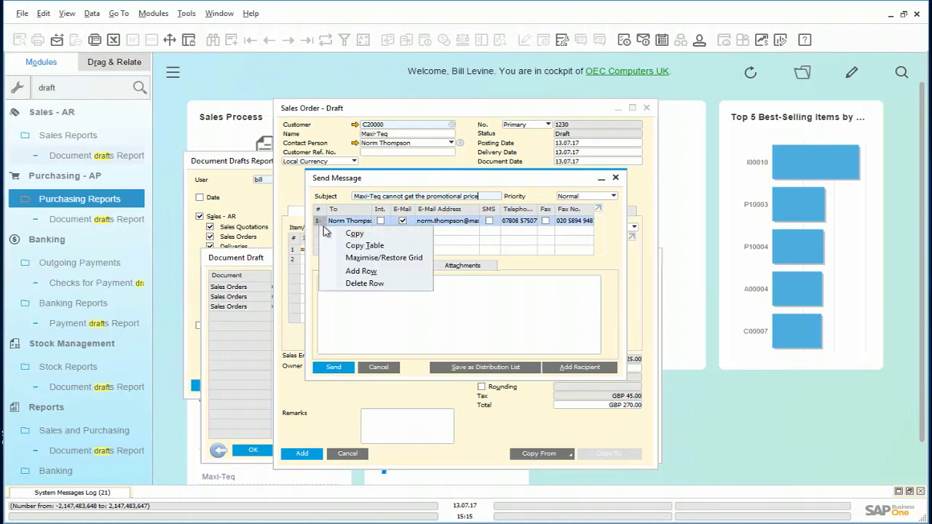
{"action": "left_click", "coordinate": [360, 284]}
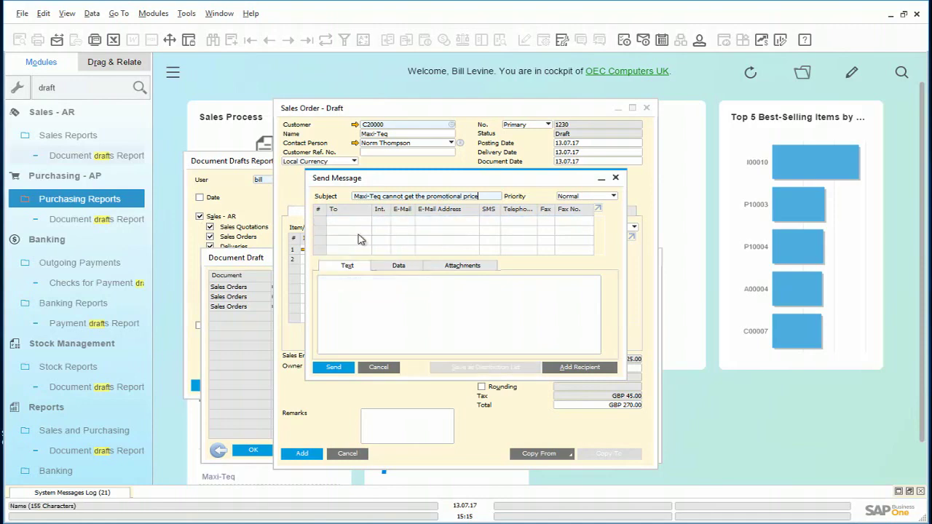
Step: Write the message text "Please can you check why Maxi-Teq cannot get the promotional price.", followed by "Thanks," and the sender's first name
{"action": "left_click", "coordinate": [357, 288]}
{"action": "type", "text": "Please can you"}
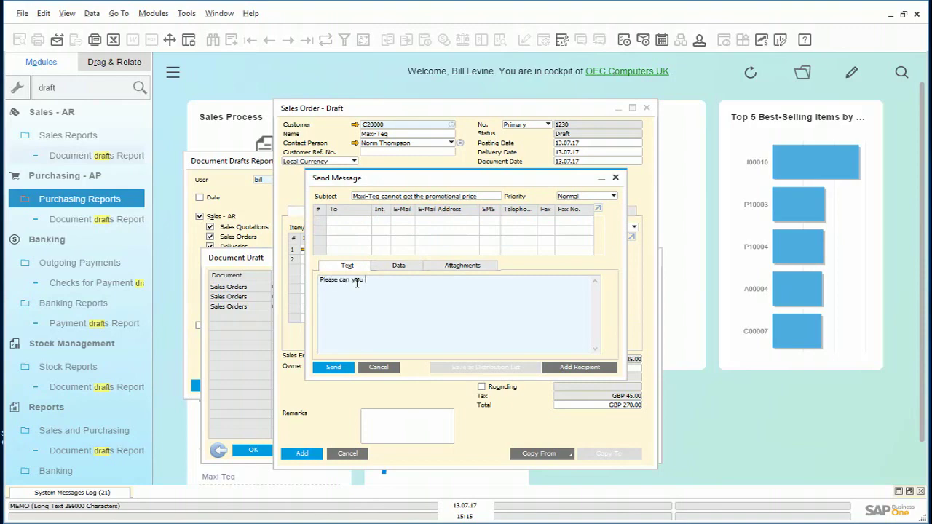
{"action": "type", "text": " check why Maxi-Teq cannot get the prom"}
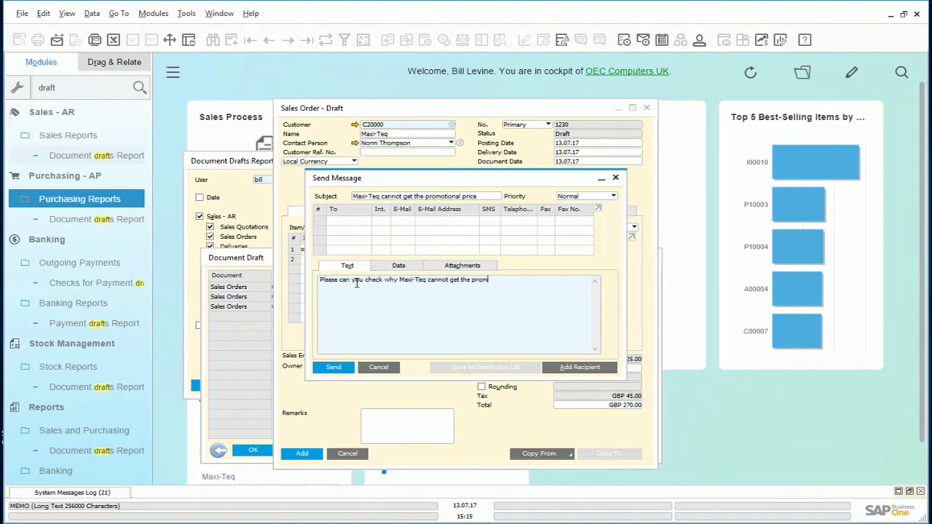
{"action": "type", "text": "otional price."}
{"action": "key", "text": "Return"}
{"action": "type", "text": "Thanks,"}
{"action": "key", "text": "Return"}
{"action": "type", "text": "Bill."}
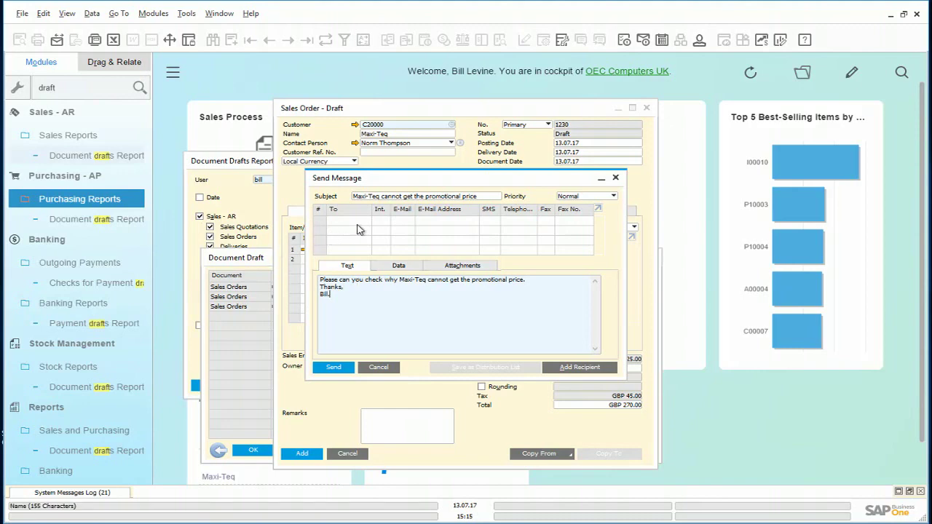
Step: Add the manager from the user list as an internal recipient and send the message
{"action": "left_click", "coordinate": [588, 369]}
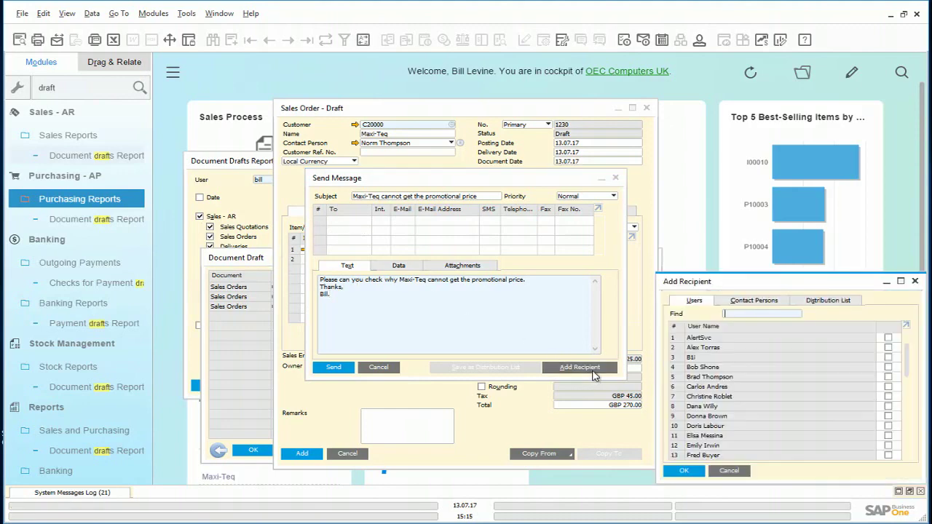
{"action": "type", "text": "jayson"}
{"action": "left_click", "coordinate": [888, 338]}
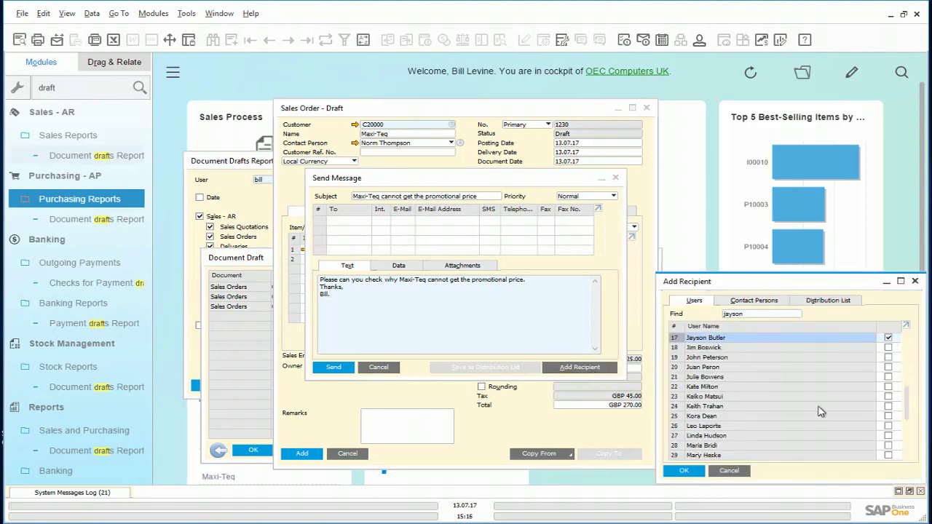
{"action": "left_click", "coordinate": [684, 470]}
{"action": "left_click", "coordinate": [380, 221]}
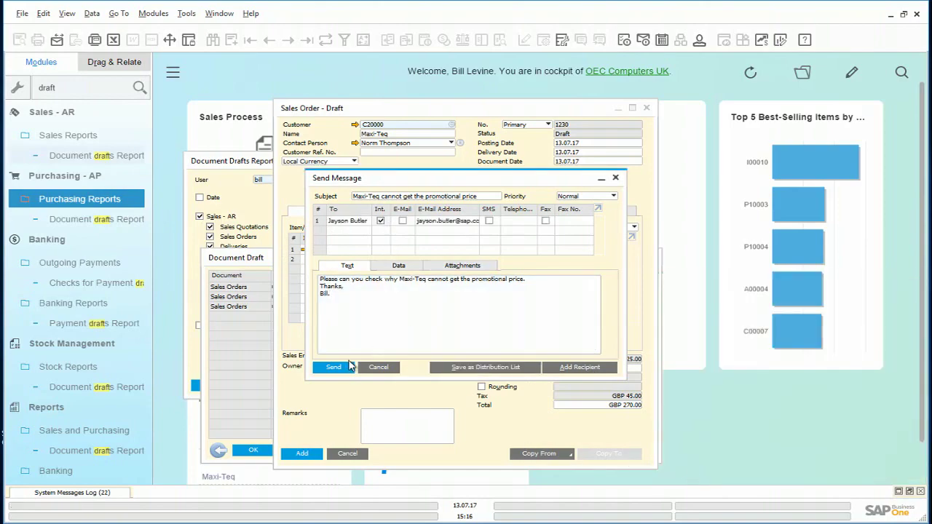
{"action": "left_click", "coordinate": [338, 368]}
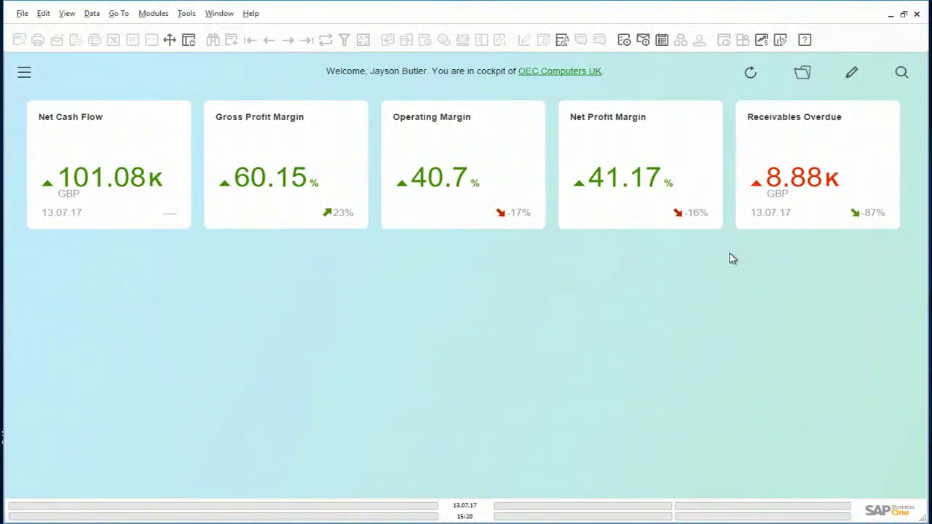
Step: Read the inbox message "Maxi-Teq cannot get the promotional price" and open its linked sales order draft
{"action": "left_click", "coordinate": [644, 40]}
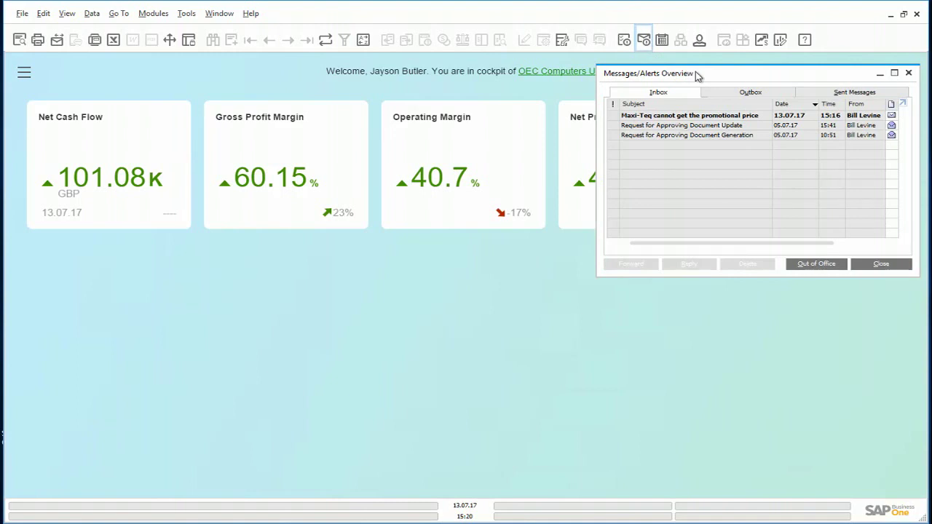
{"action": "left_click", "coordinate": [712, 115]}
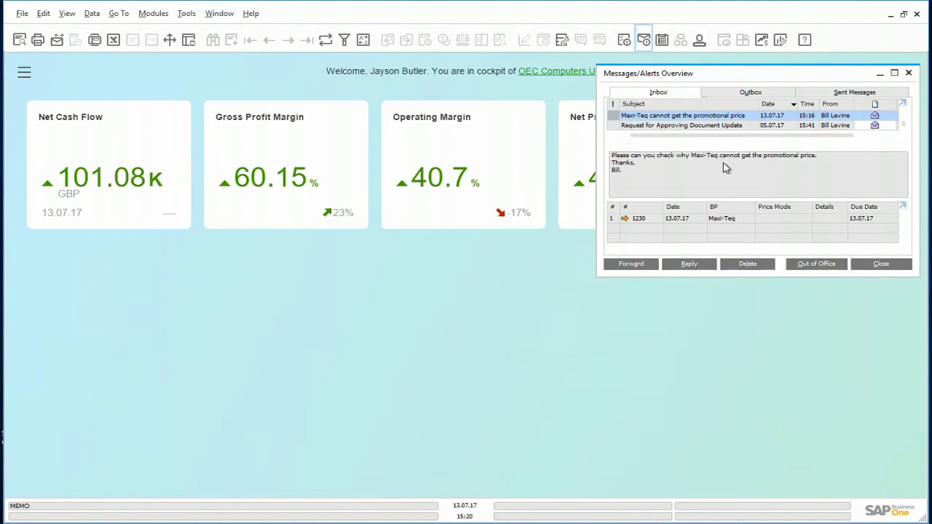
{"action": "left_click", "coordinate": [624, 219]}
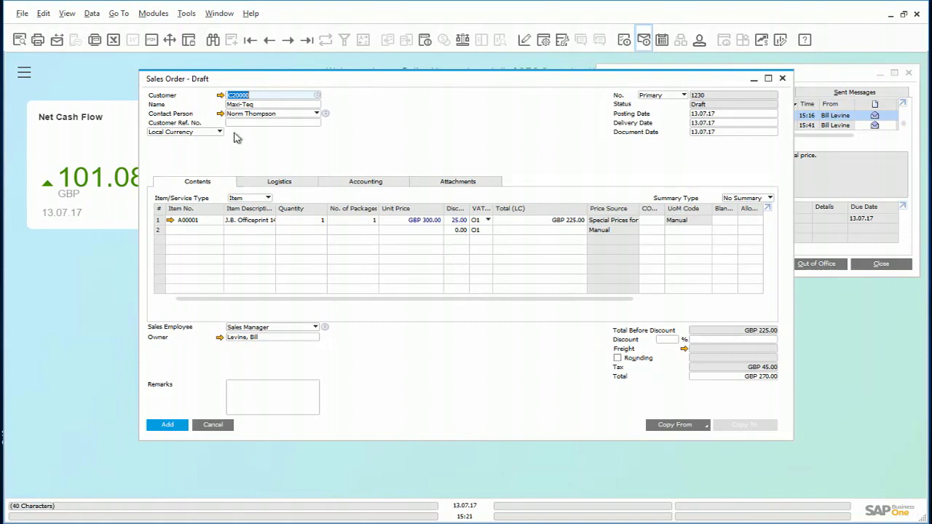
Step: Find Special Prices for Business Partners by searching the modules for "special", check Maxi-Teq's record including its validity dates, and close it
{"action": "left_click", "coordinate": [29, 80]}
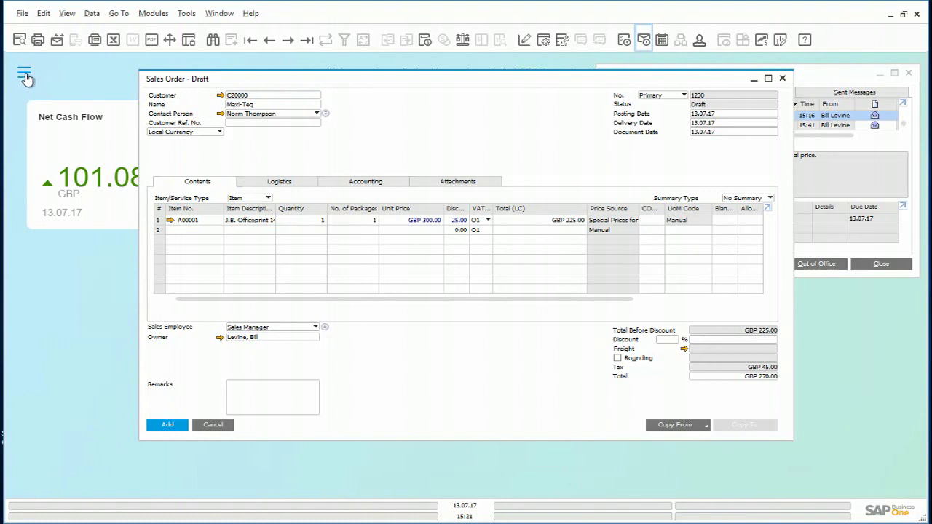
{"action": "left_click", "coordinate": [25, 78]}
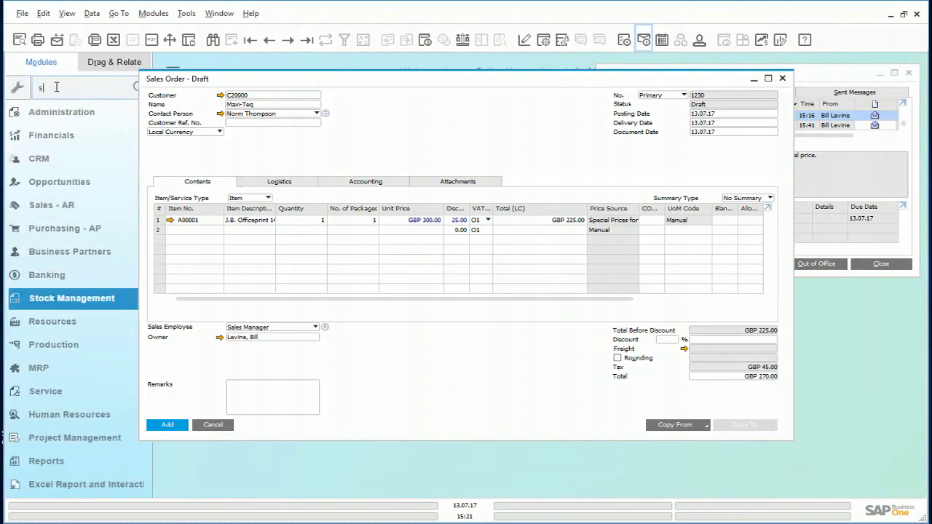
{"action": "type", "text": "special"}
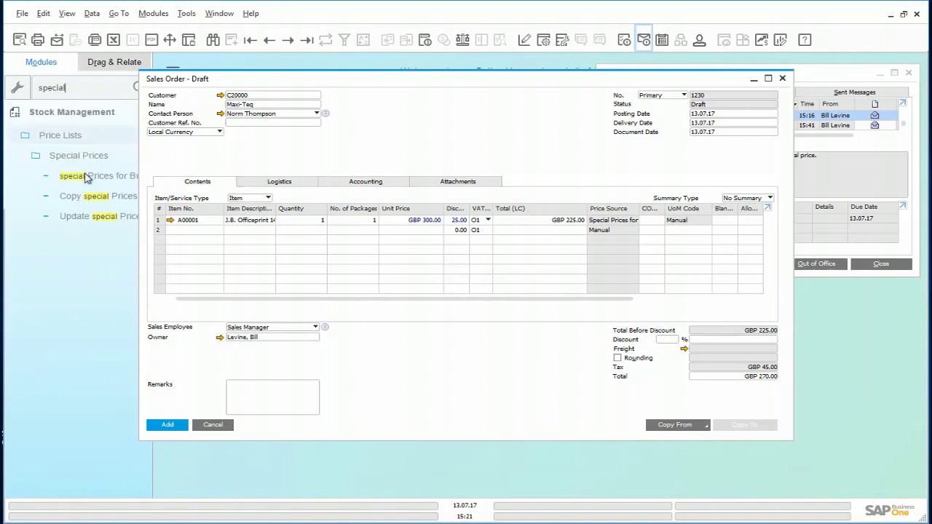
{"action": "left_click", "coordinate": [86, 177]}
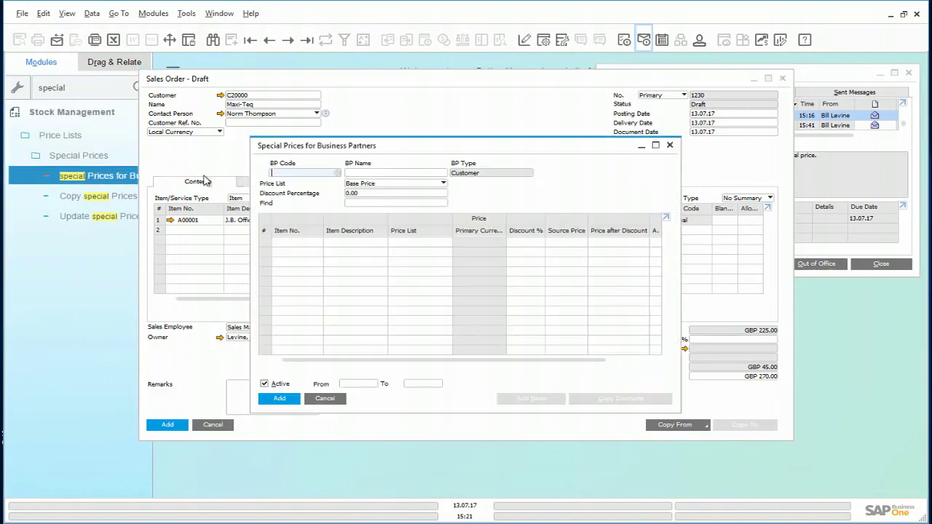
{"action": "left_click", "coordinate": [288, 41]}
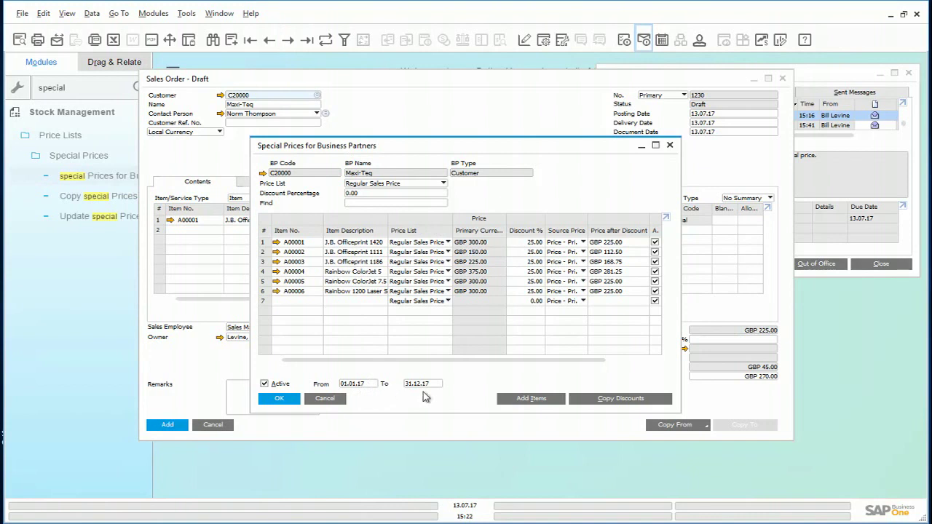
{"action": "left_click", "coordinate": [281, 399]}
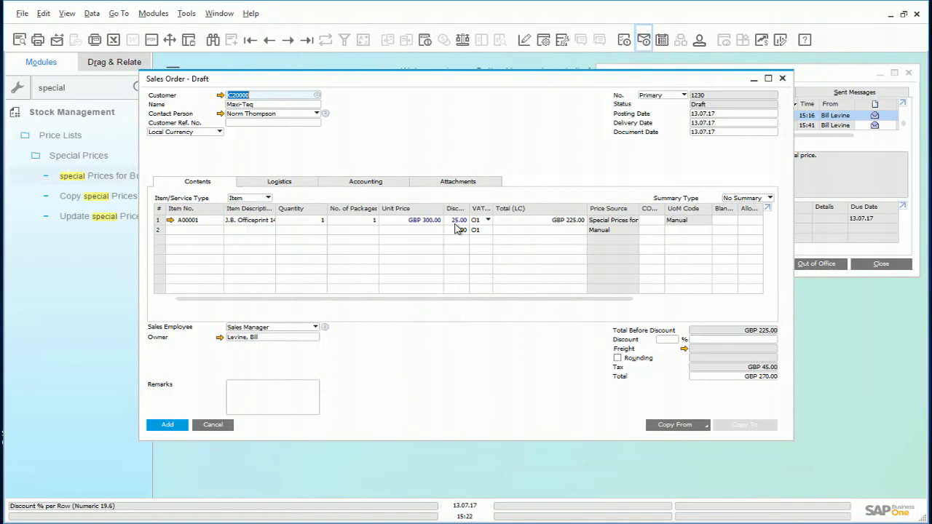
Step: Set Effective Price to Lowest Price in the payment terms of Maxi-Teq's business partner master data, then save and close the record
{"action": "left_click", "coordinate": [220, 95]}
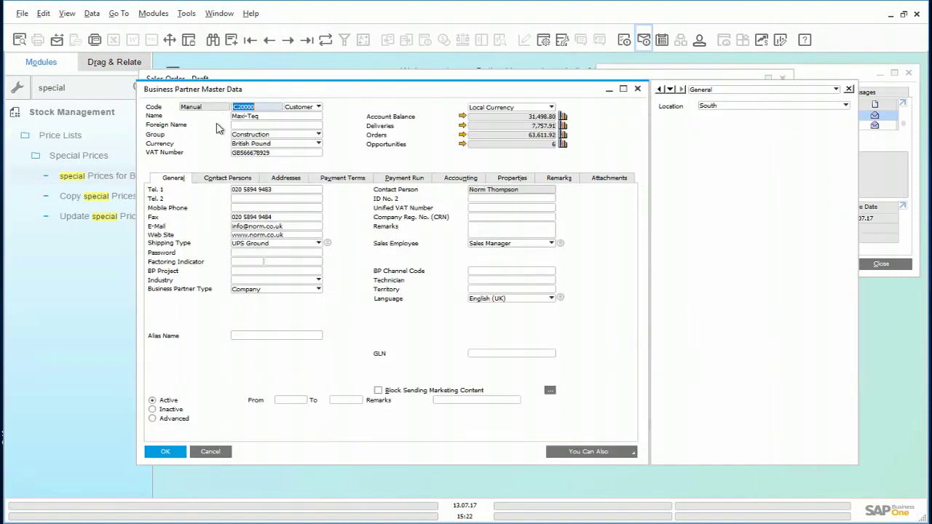
{"action": "left_click", "coordinate": [341, 179]}
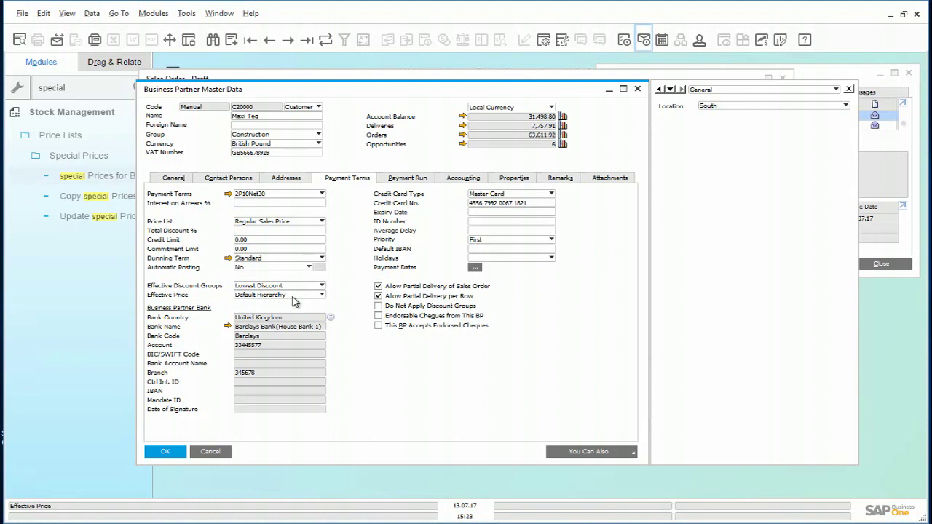
{"action": "left_click", "coordinate": [321, 295]}
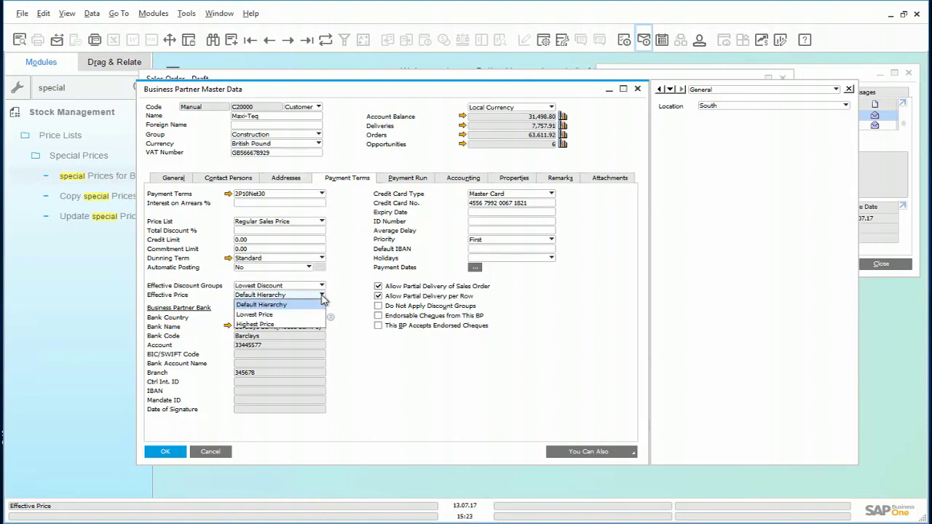
{"action": "left_click", "coordinate": [272, 314]}
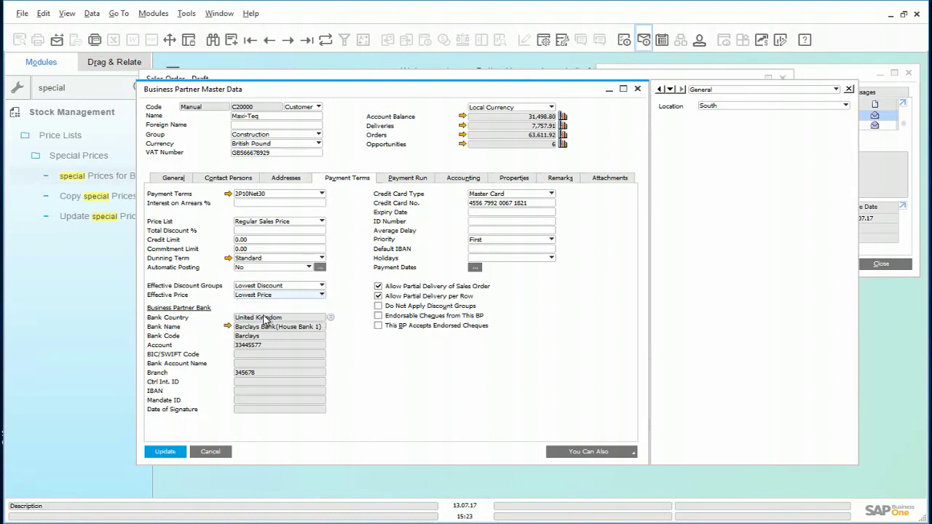
{"action": "left_click", "coordinate": [166, 452]}
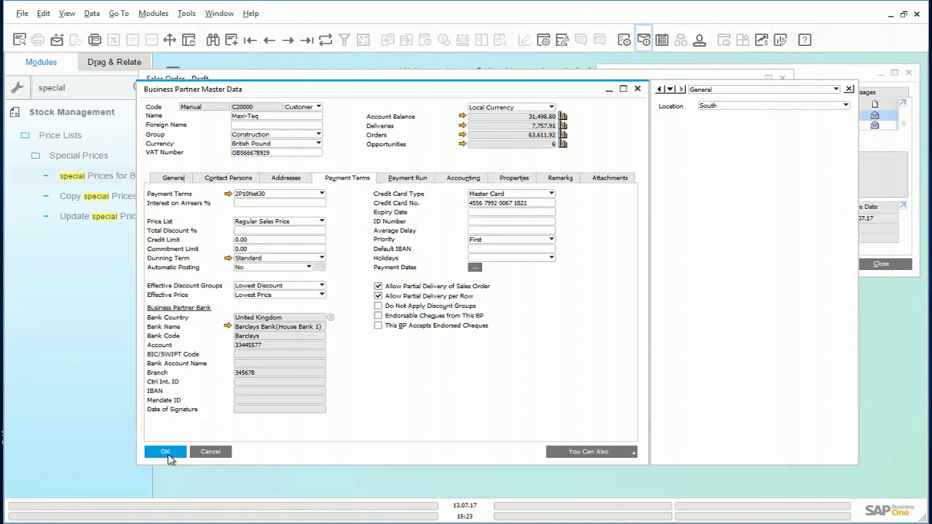
{"action": "left_click", "coordinate": [166, 451]}
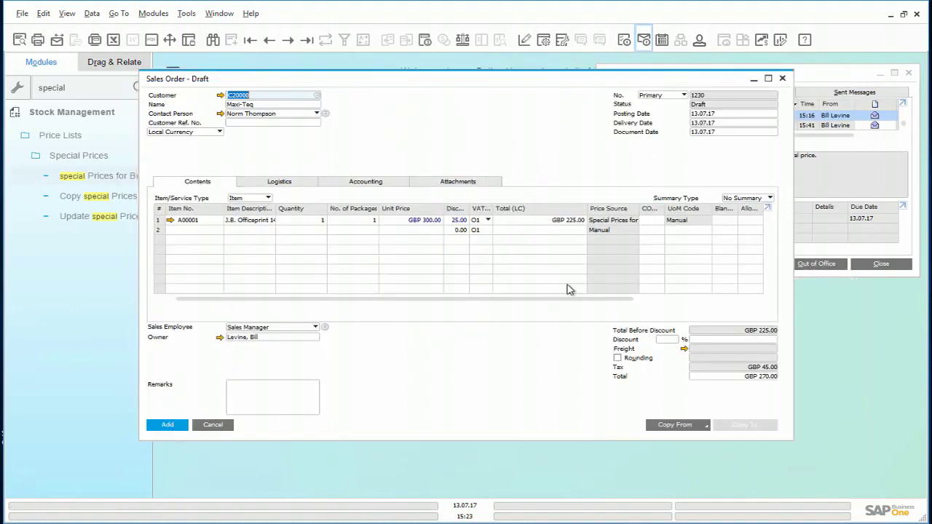
Step: Reply to the promotional price message with a first-name greeting, "The issue is now resolved.", "Regards," and the sender's first name, and send it
{"action": "left_click", "coordinate": [831, 170]}
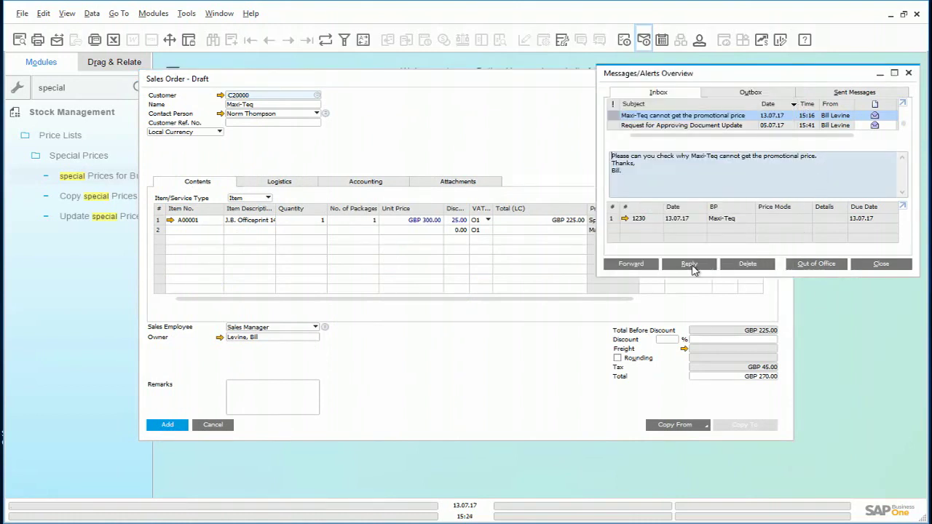
{"action": "left_click", "coordinate": [690, 265]}
{"action": "type", "text": "Bi"}
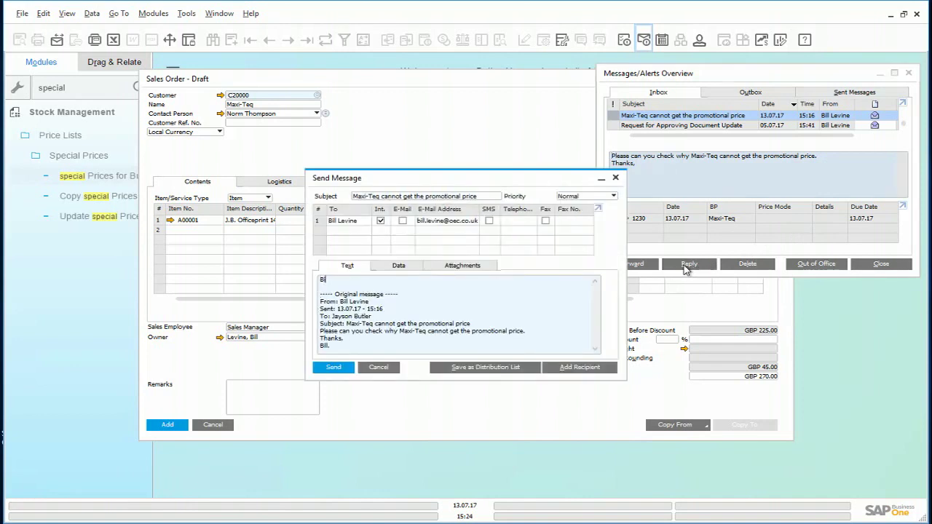
{"action": "type", "text": "ll,"}
{"action": "key", "text": "Return"}
{"action": "type", "text": "The issue is now resolved."}
{"action": "key", "text": "Return"}
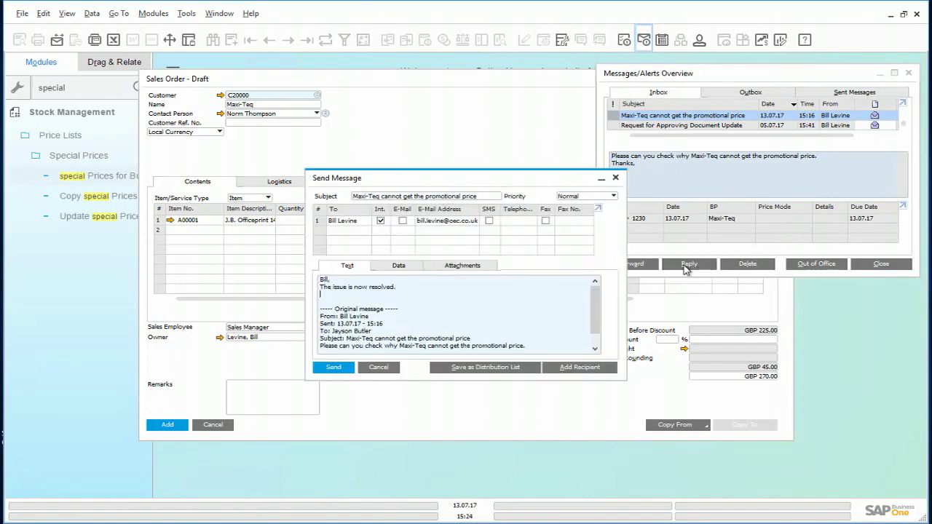
{"action": "type", "text": "Regards,"}
{"action": "key", "text": "Return"}
{"action": "type", "text": "Jayson"}
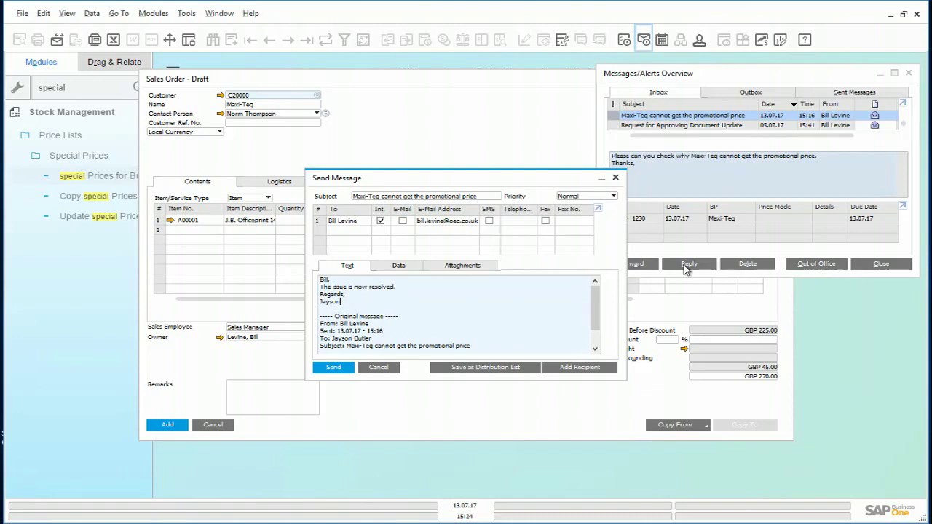
{"action": "left_click", "coordinate": [338, 368]}
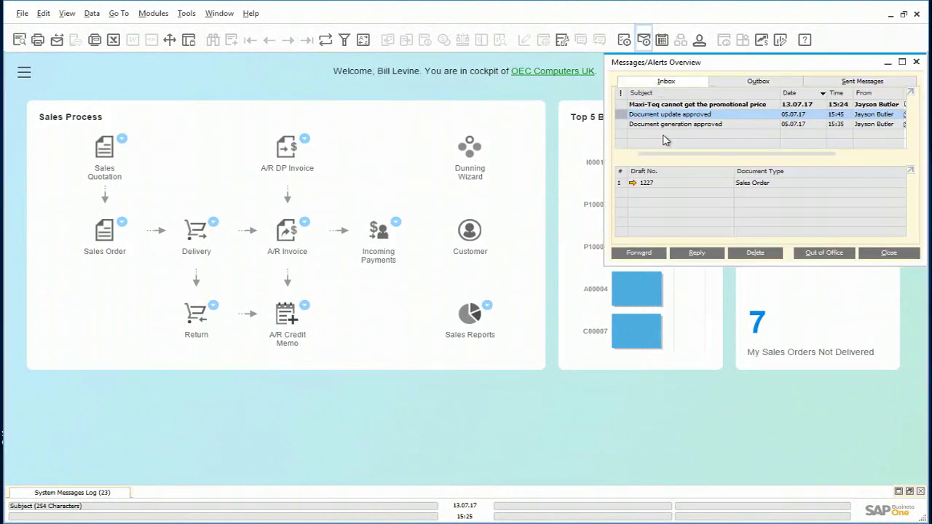
Step: As the original sender, read the reply about Maxi-Teq's promotional price and open the linked sales order draft
{"action": "left_click", "coordinate": [676, 106]}
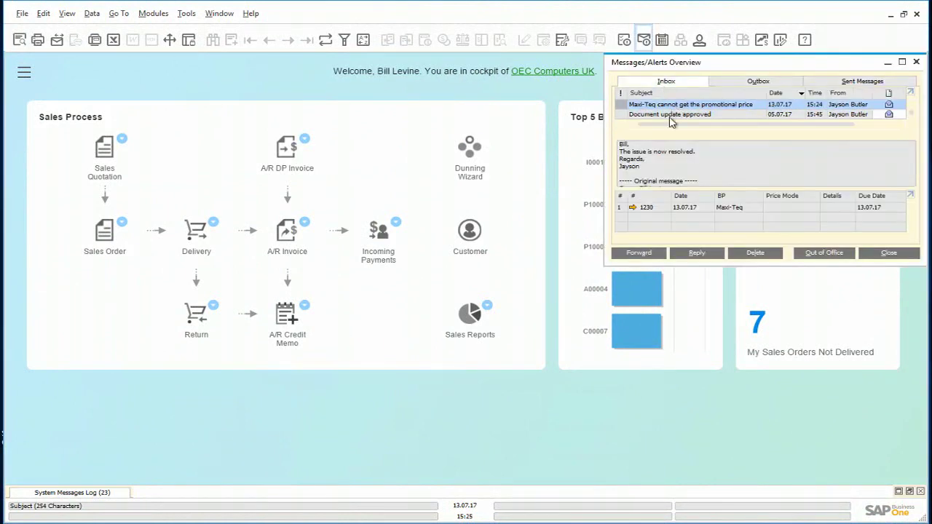
{"action": "mouse_move", "coordinate": [639, 160]}
{"action": "left_click", "coordinate": [632, 208]}
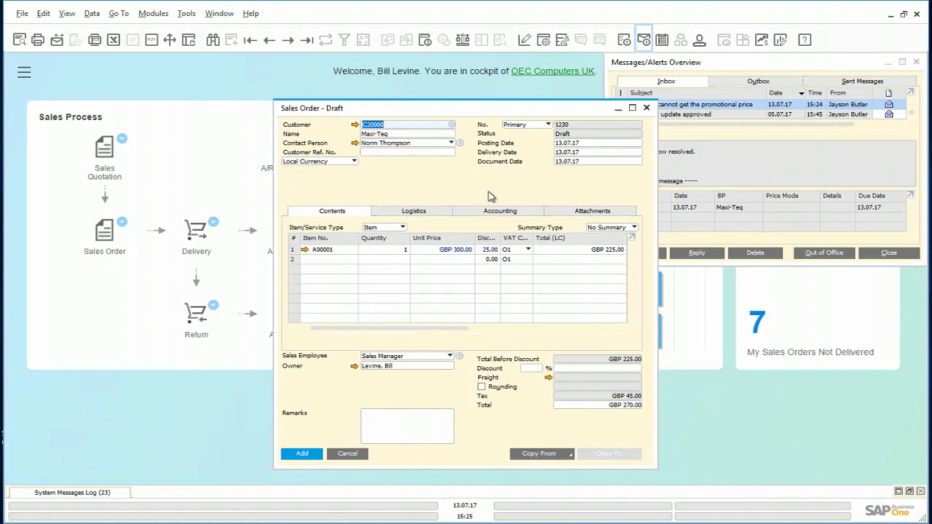
Step: Clear the draft's customer code, reselect Maxi-Teq from the business partner list and accept updating the document rows with its data
{"action": "key", "text": "BackSpace"}
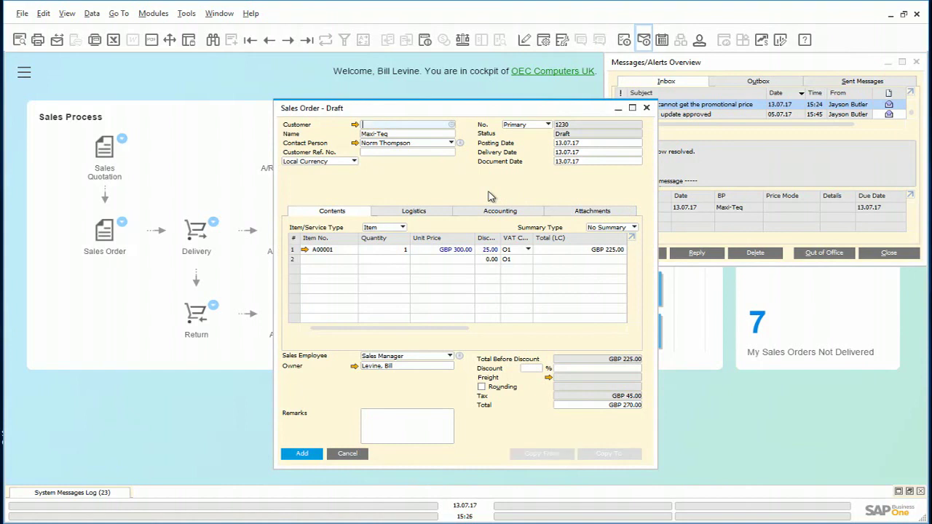
{"action": "key", "text": "Tab"}
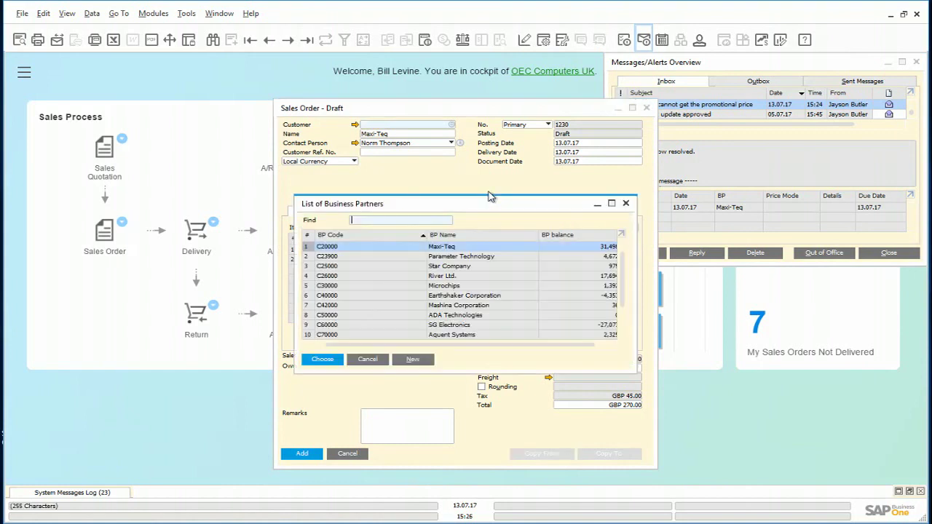
{"action": "left_click", "coordinate": [322, 359]}
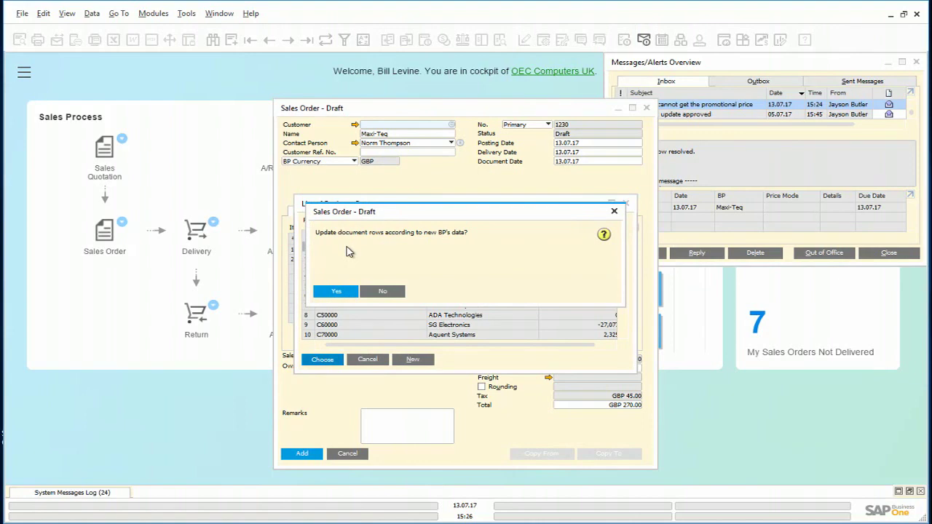
{"action": "left_click", "coordinate": [337, 291]}
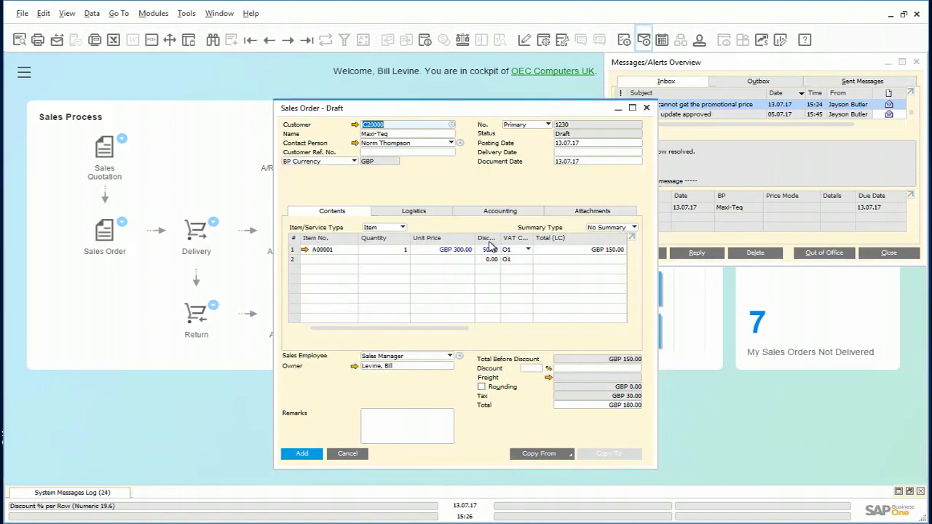